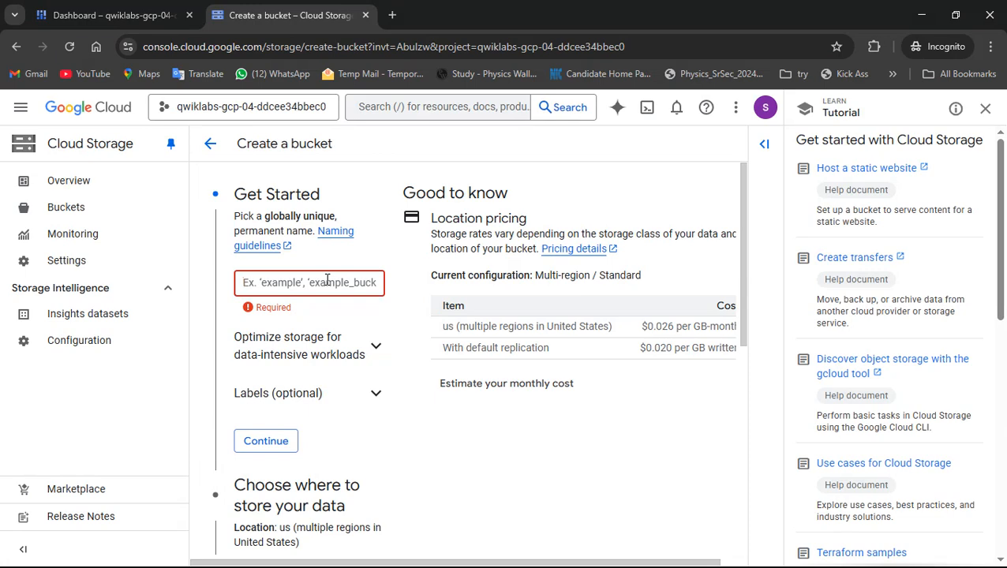
Create the bucket qwiklabs-gcp-04-ddcee34bbec0 with the default US multi-region settings and public access prevention enforced
{"action": "left_click", "coordinate": [983, 108]}
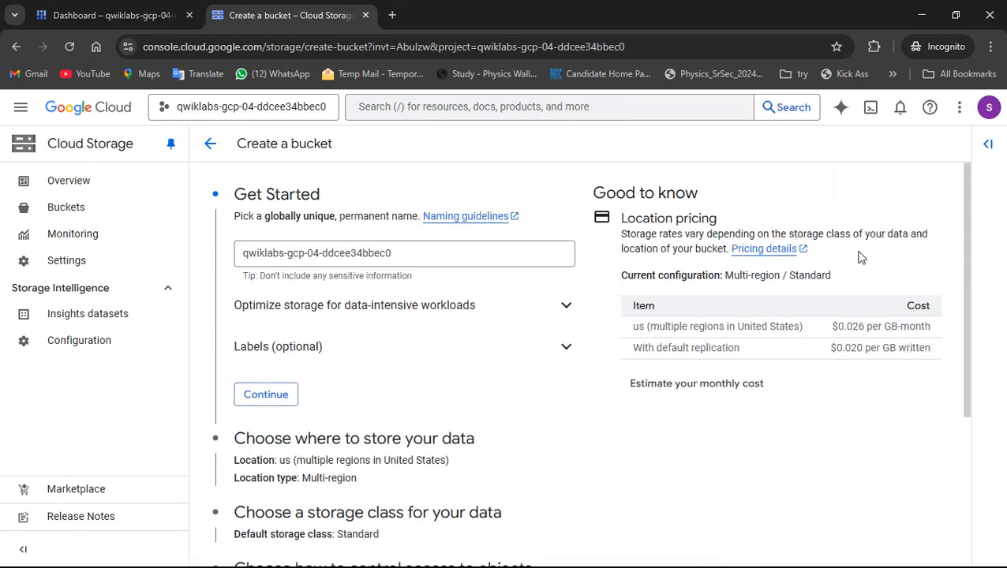
{"action": "left_click", "coordinate": [412, 253]}
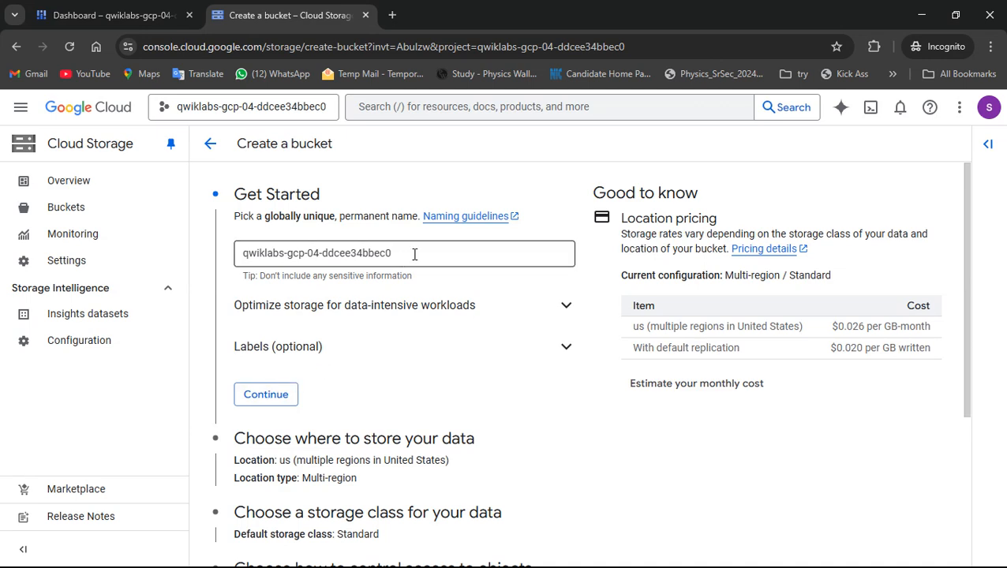
{"action": "left_click", "coordinate": [270, 391]}
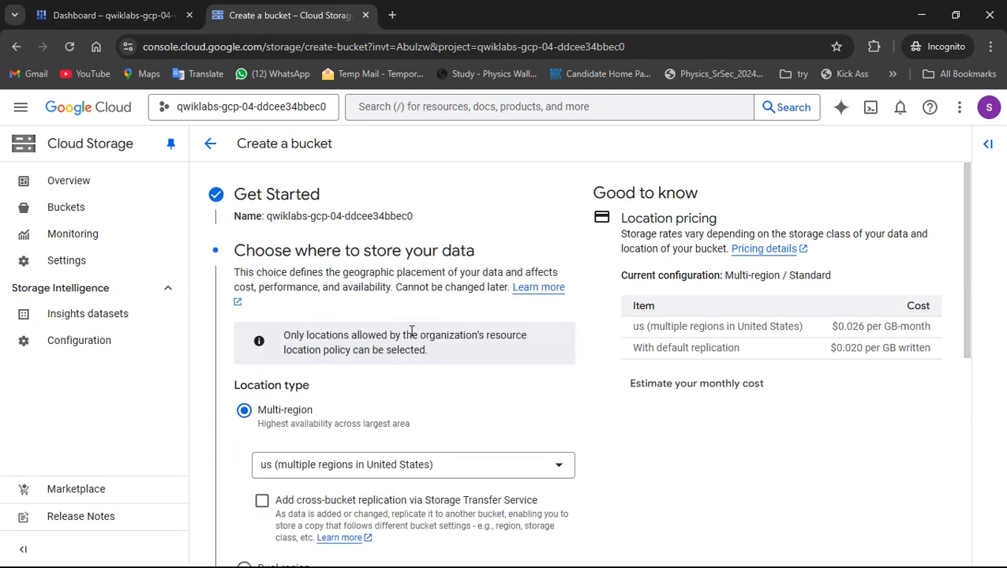
{"action": "scroll", "coordinate": [411, 333], "scroll_direction": "down", "scroll_amount": 3}
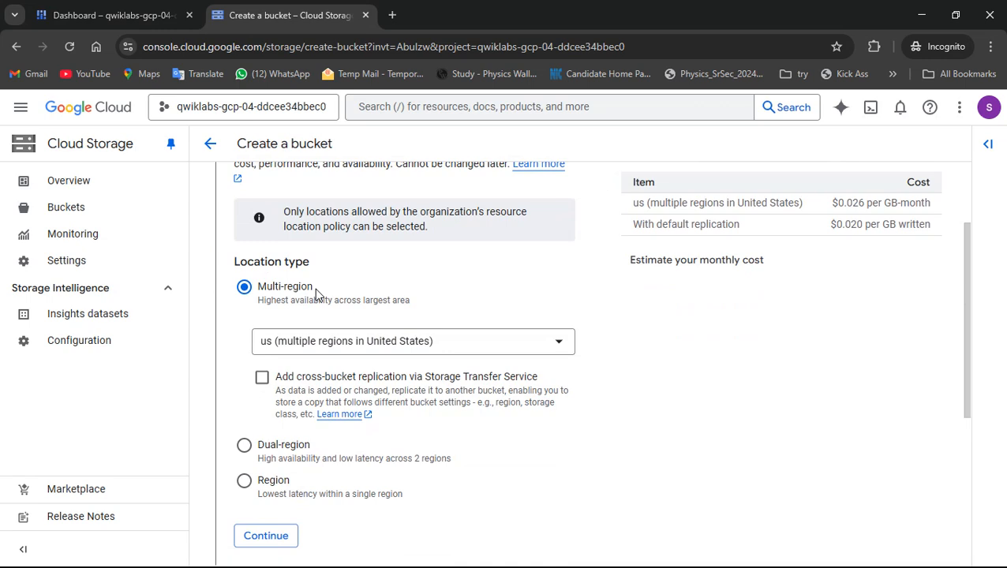
{"action": "scroll", "coordinate": [315, 289], "scroll_direction": "down", "scroll_amount": 4}
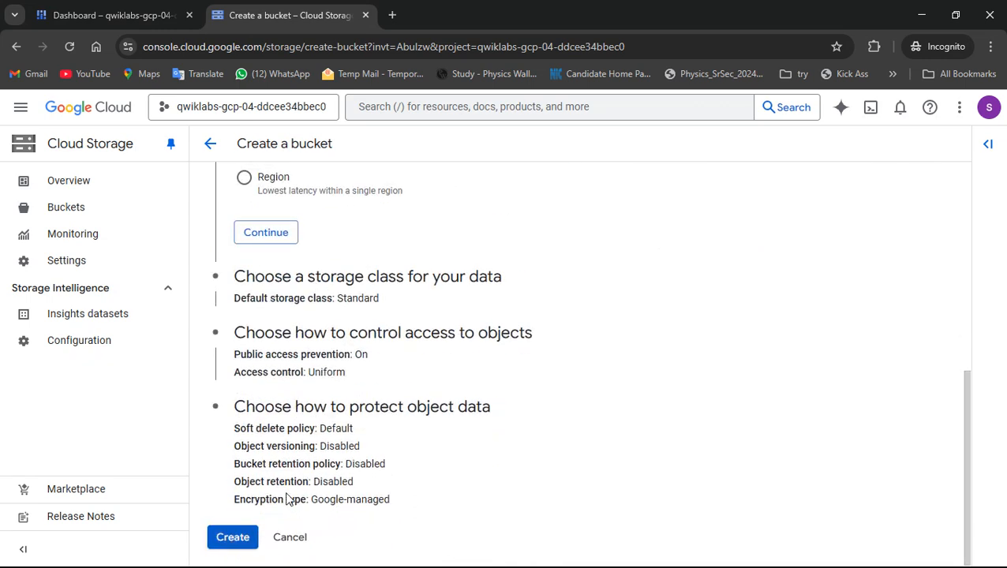
{"action": "left_click", "coordinate": [231, 537]}
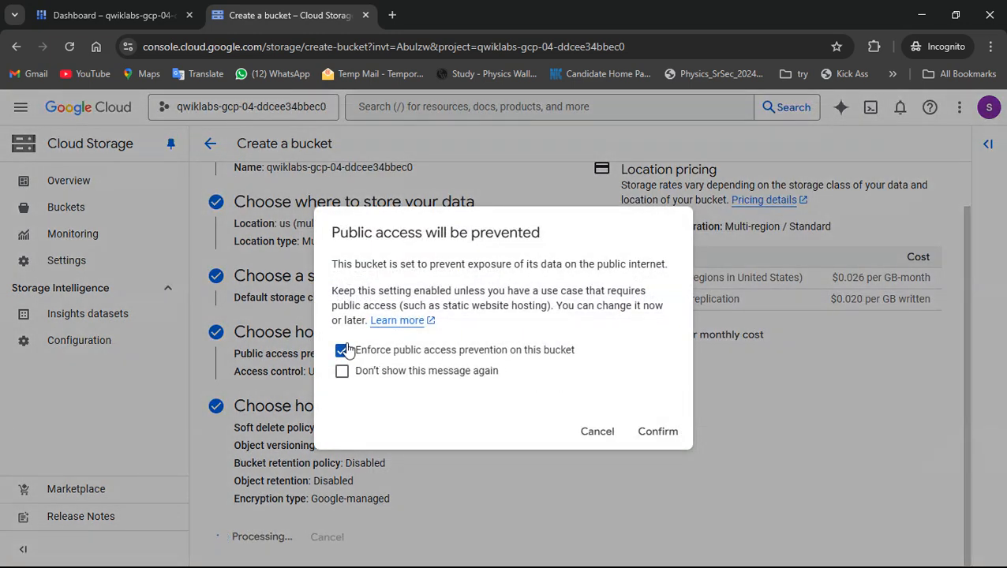
{"action": "left_click", "coordinate": [654, 433]}
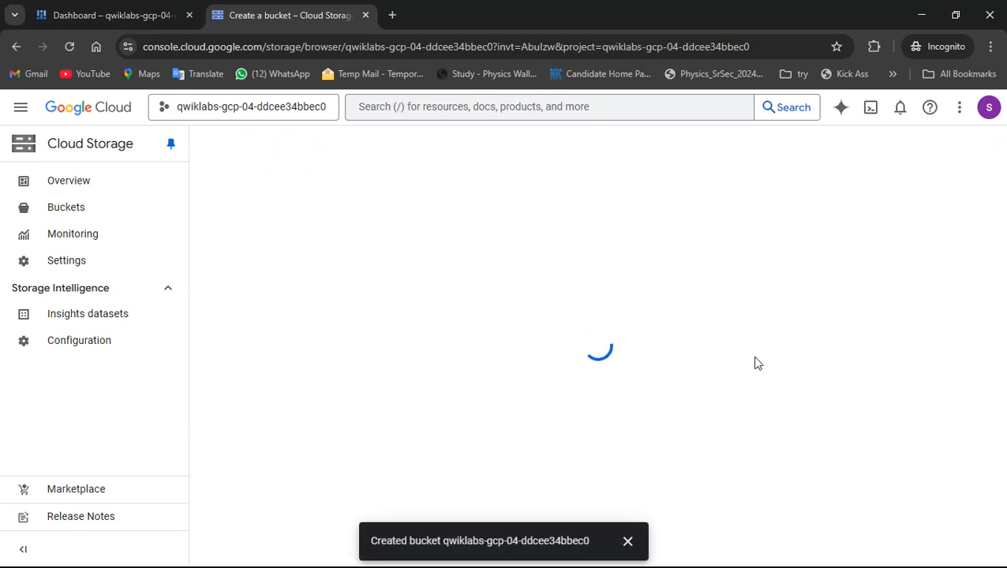
Review the lab's instructions for uploading a sample file and view sample.txt on GitHub, returning to the bucket details
{"action": "key", "text": "alt+Tab"}
{"action": "scroll", "coordinate": [724, 357], "scroll_direction": "down", "scroll_amount": 2}
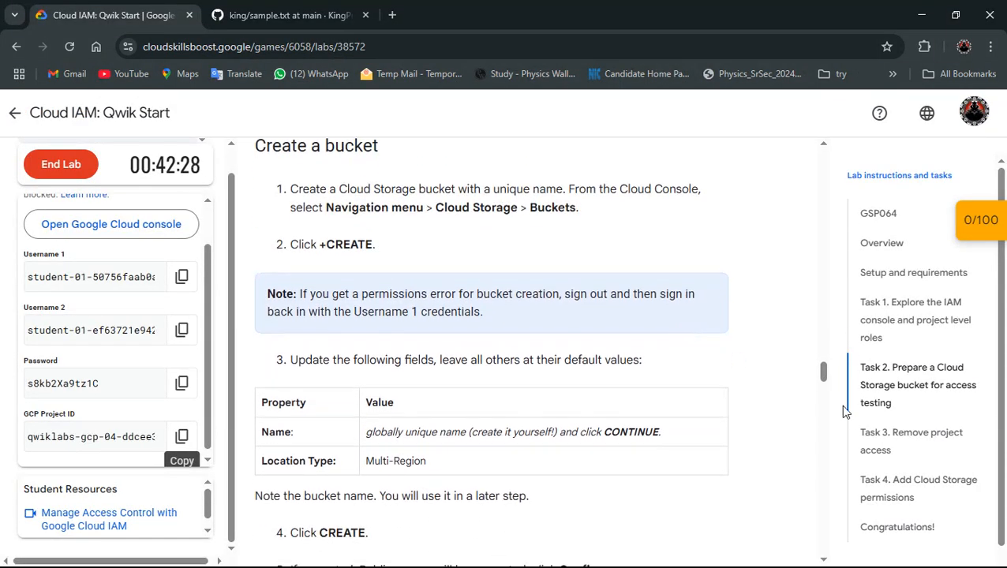
{"action": "scroll", "coordinate": [724, 357], "scroll_direction": "down", "scroll_amount": 7}
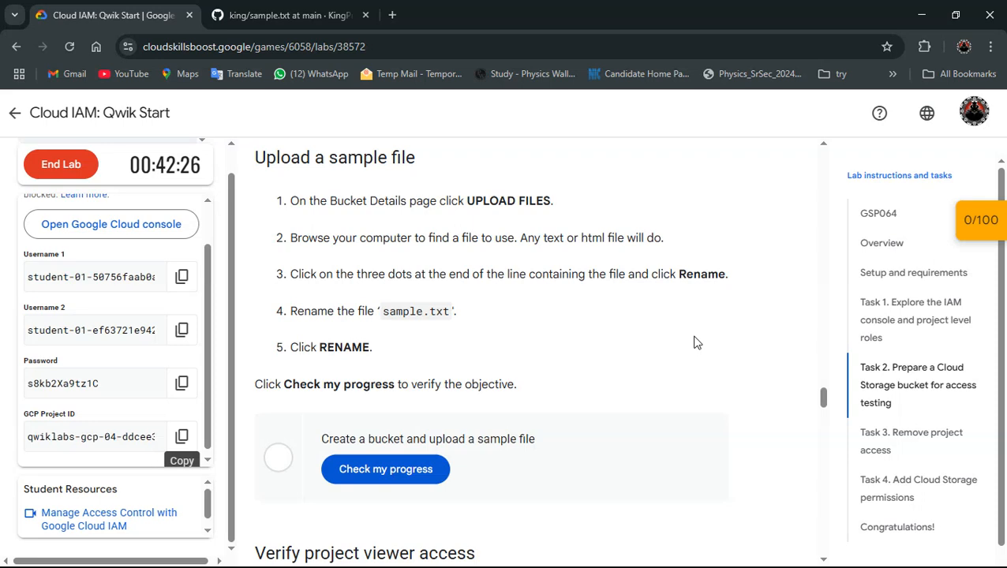
{"action": "scroll", "coordinate": [465, 221], "scroll_direction": "up", "scroll_amount": 1}
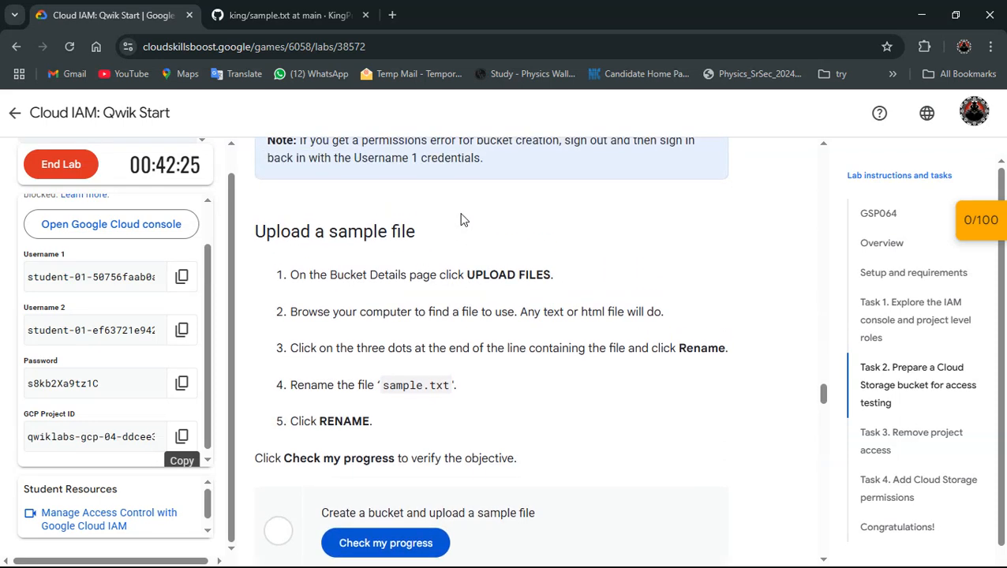
{"action": "left_click", "coordinate": [332, 6]}
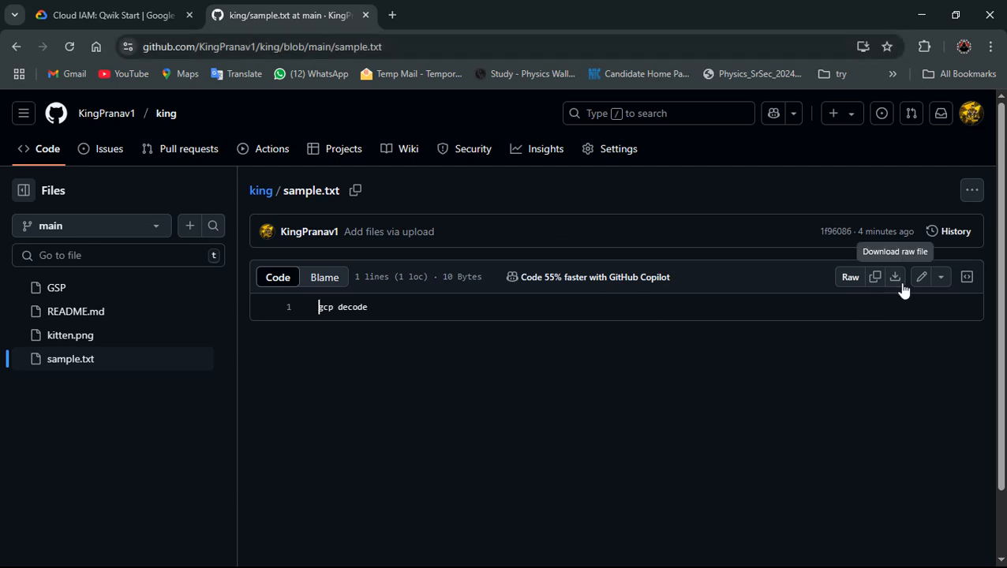
{"action": "left_click", "coordinate": [136, 9]}
{"action": "key", "text": "alt+Tab"}
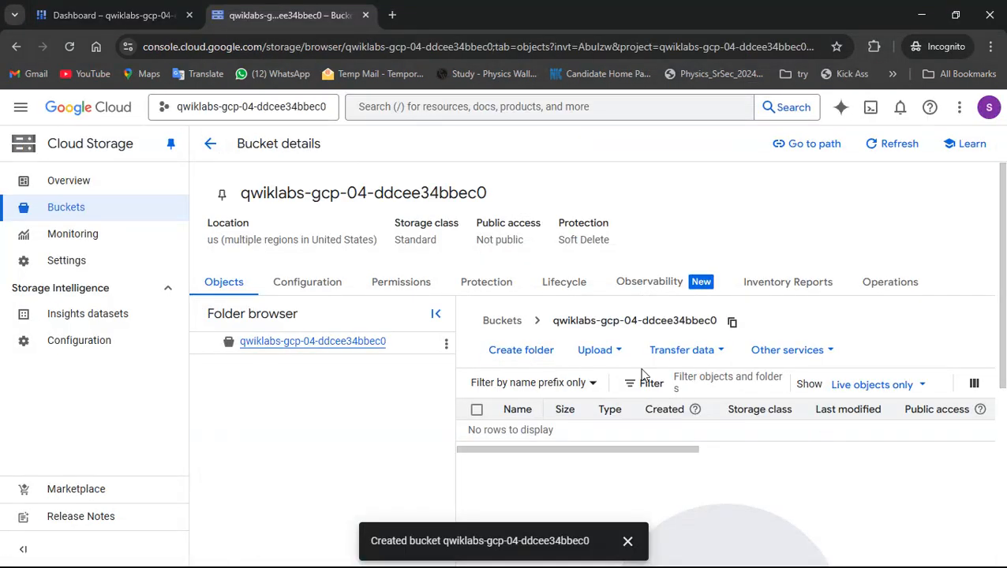
Upload the local file sample.txt to the new bucket
{"action": "left_click", "coordinate": [629, 542]}
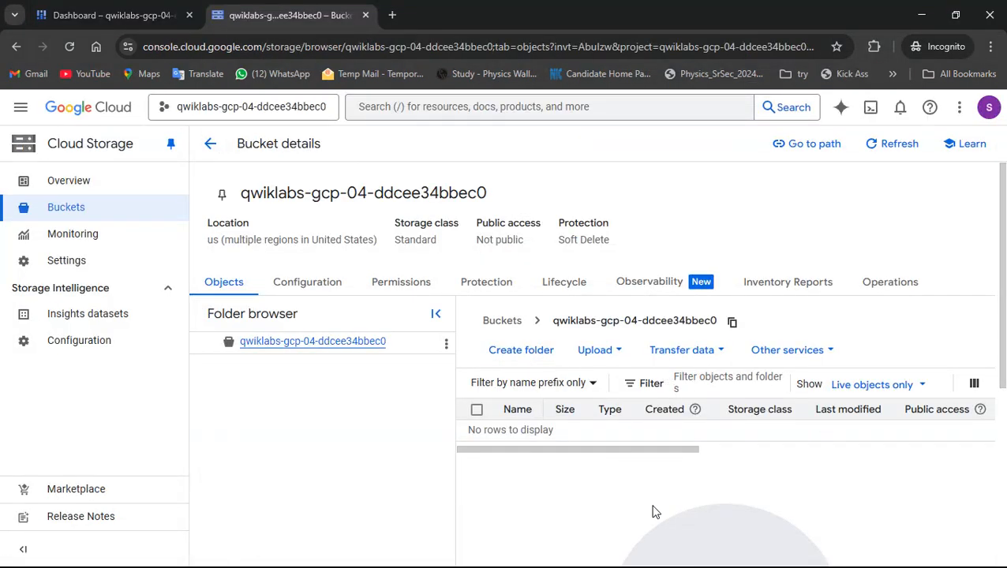
{"action": "left_click", "coordinate": [610, 354]}
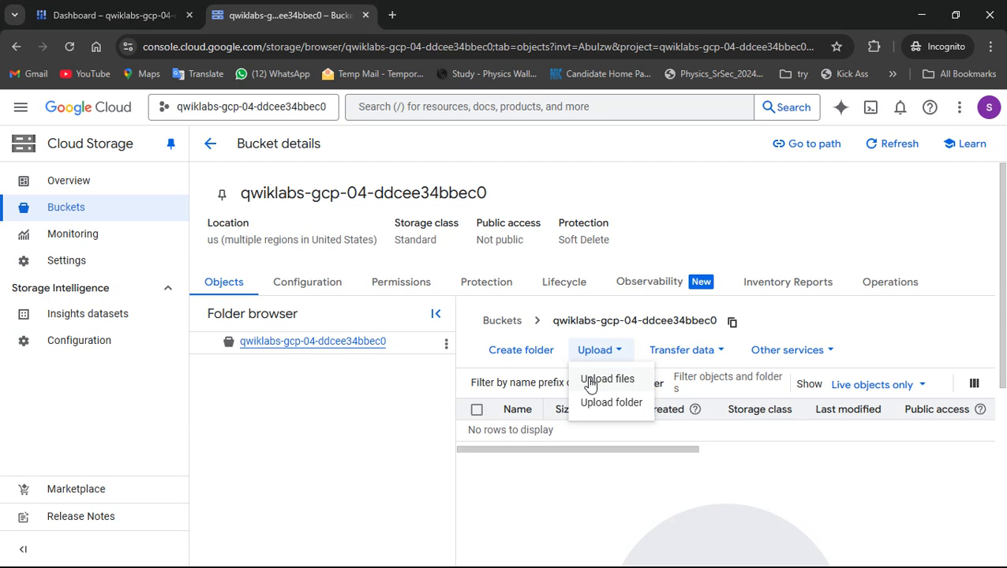
{"action": "key", "text": "alt+Tab"}
{"action": "left_click", "coordinate": [284, 15]}
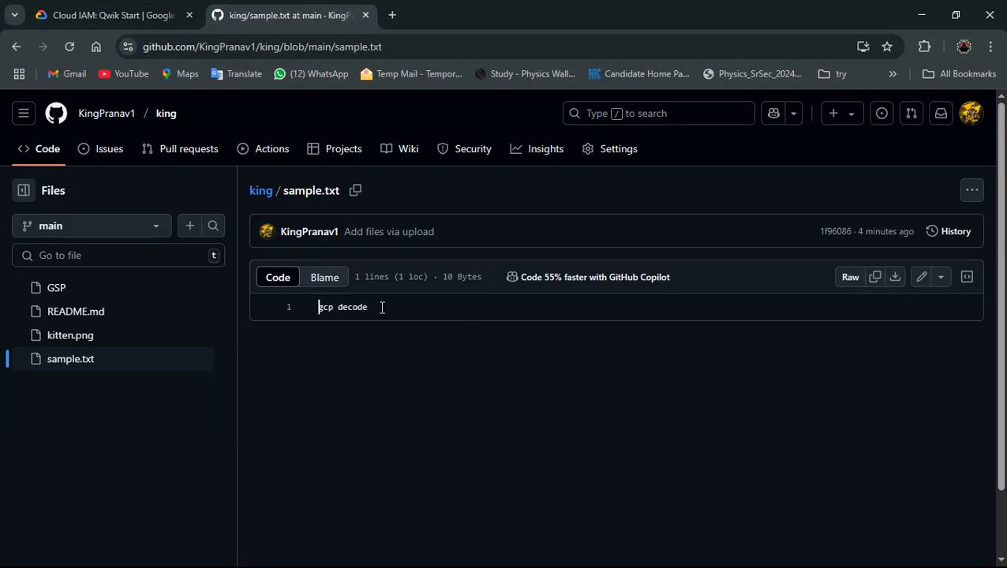
{"action": "key", "text": "alt+Tab"}
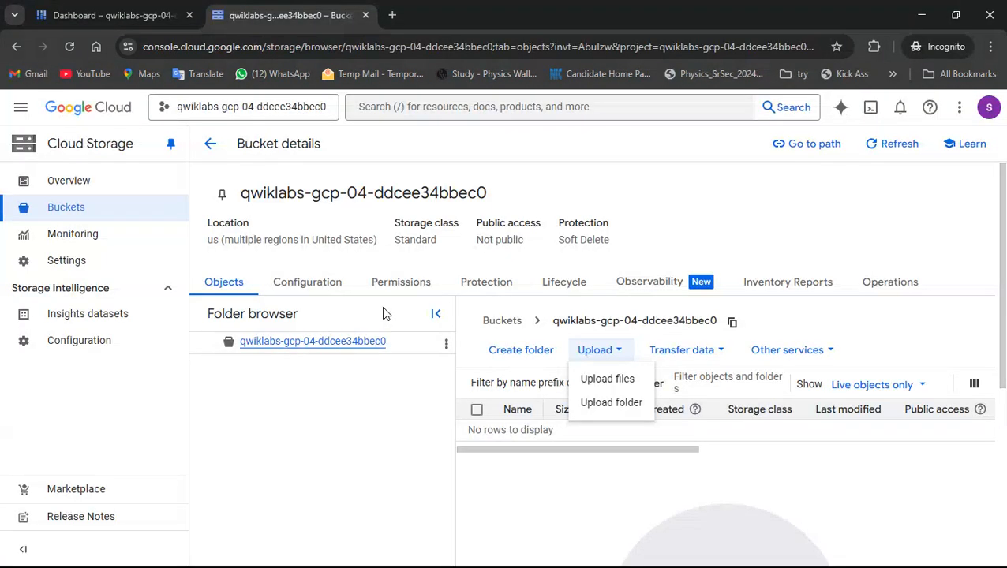
{"action": "left_click", "coordinate": [614, 379]}
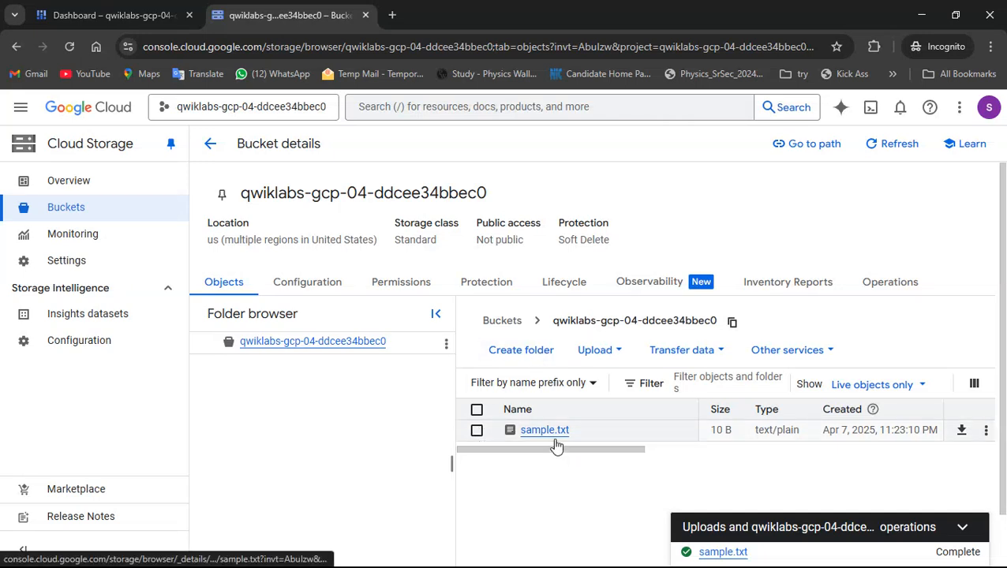
Bring up the lab's Task 3 instructions on removing project access and open the project's IAM page in the console
{"action": "key", "text": "alt+Tab"}
{"action": "scroll", "coordinate": [518, 276], "scroll_direction": "down", "scroll_amount": 3}
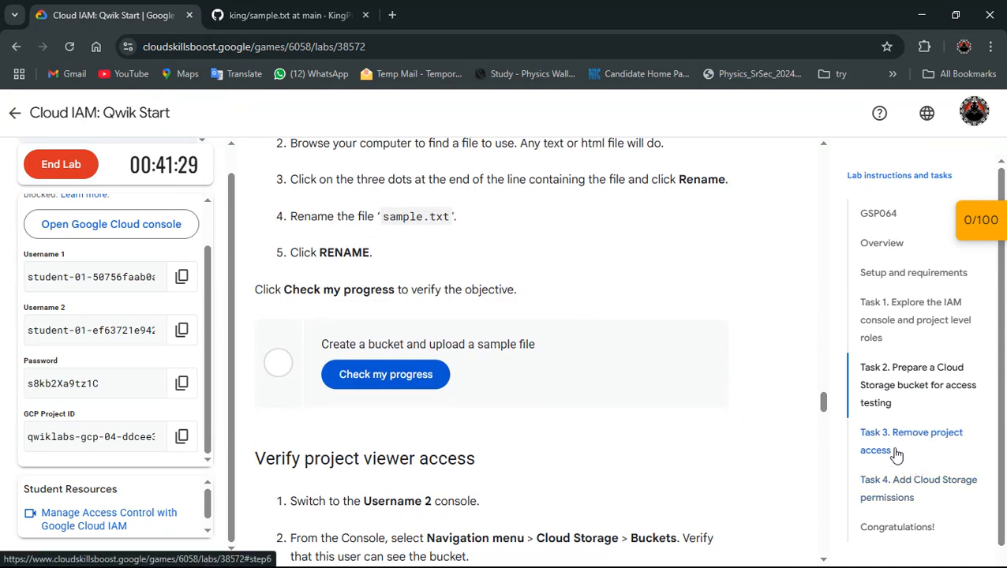
{"action": "left_click", "coordinate": [903, 460]}
{"action": "key", "text": "alt+Tab"}
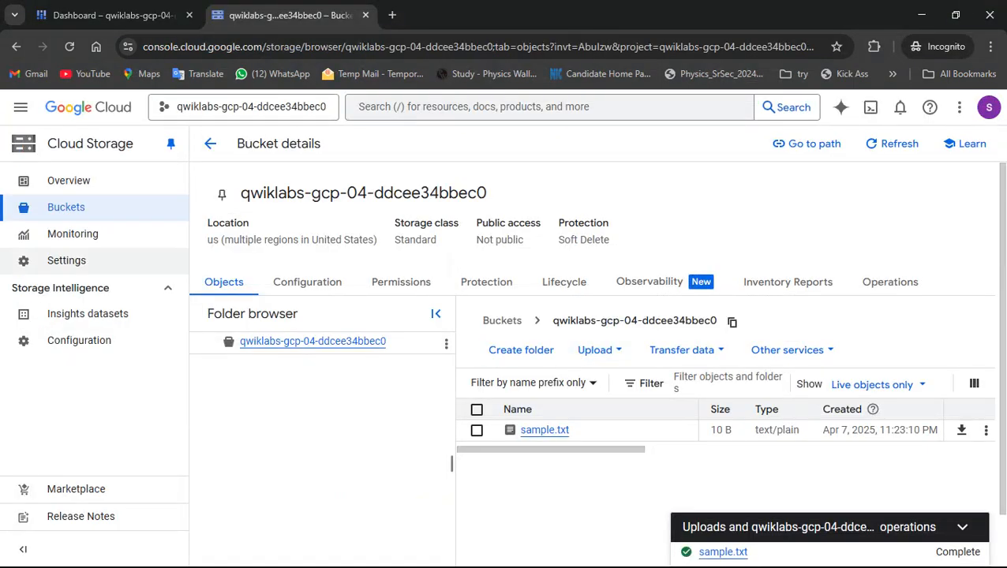
{"action": "left_click", "coordinate": [21, 107]}
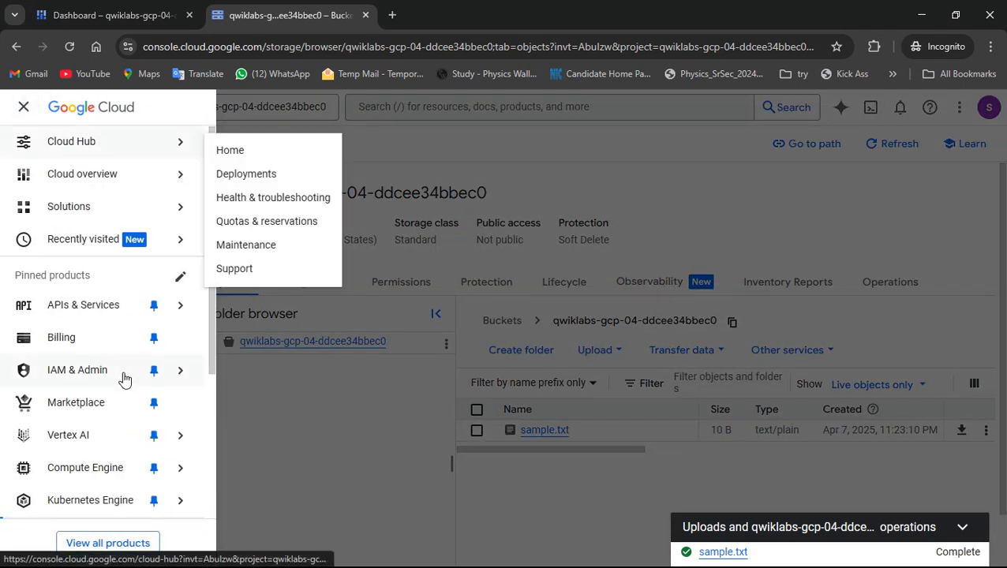
{"action": "mouse_move", "coordinate": [139, 379]}
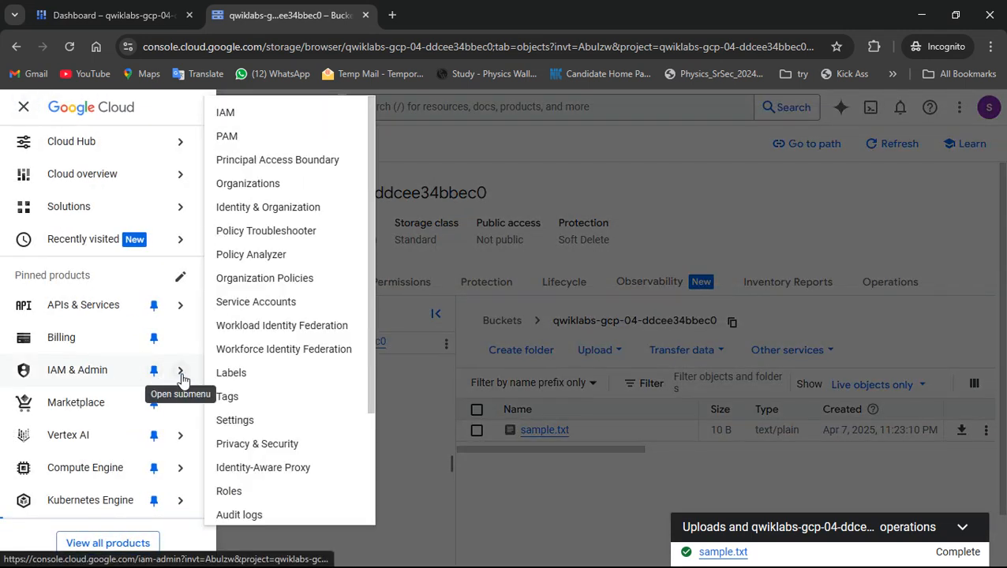
{"action": "left_click", "coordinate": [232, 112]}
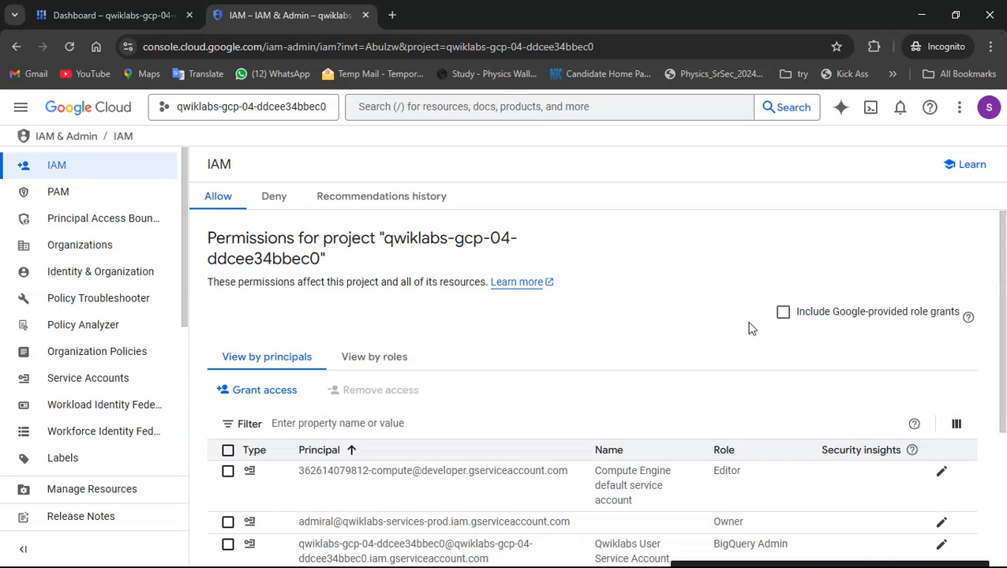
Copy Username 2 from the lab credentials and filter the project's IAM principals by that account
{"action": "key", "text": "alt+Tab"}
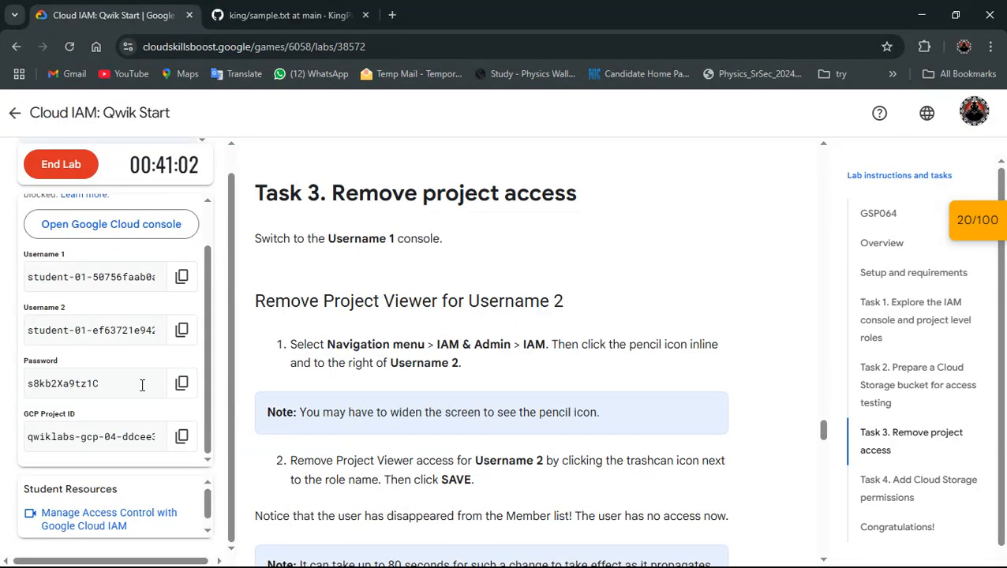
{"action": "scroll", "coordinate": [142, 384], "scroll_direction": "up", "scroll_amount": 1}
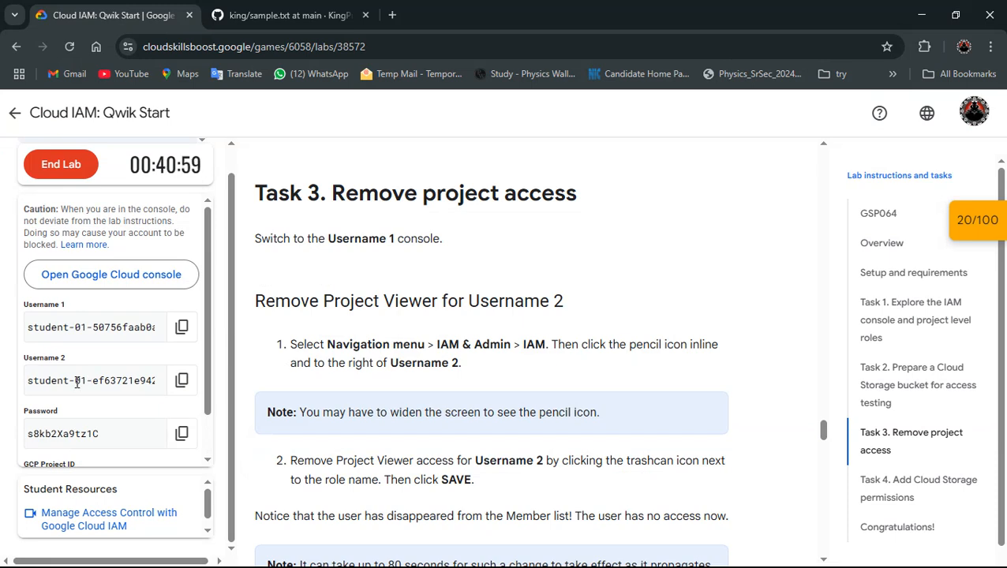
{"action": "left_click", "coordinate": [181, 381]}
{"action": "key", "text": "alt+Tab"}
{"action": "scroll", "coordinate": [359, 347], "scroll_direction": "down", "scroll_amount": 2}
{"action": "left_click", "coordinate": [317, 347]}
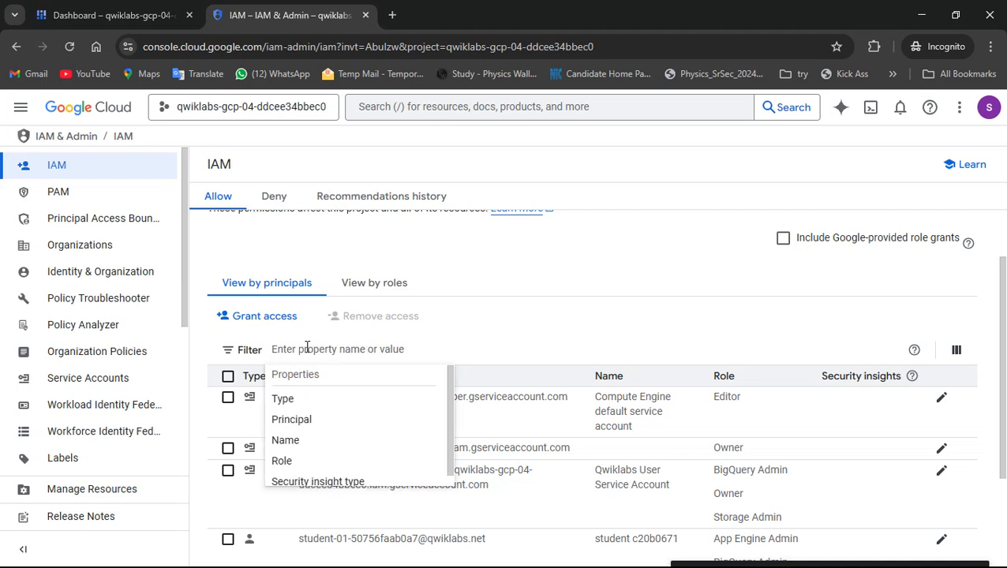
{"action": "key", "text": "ctrl+v"}
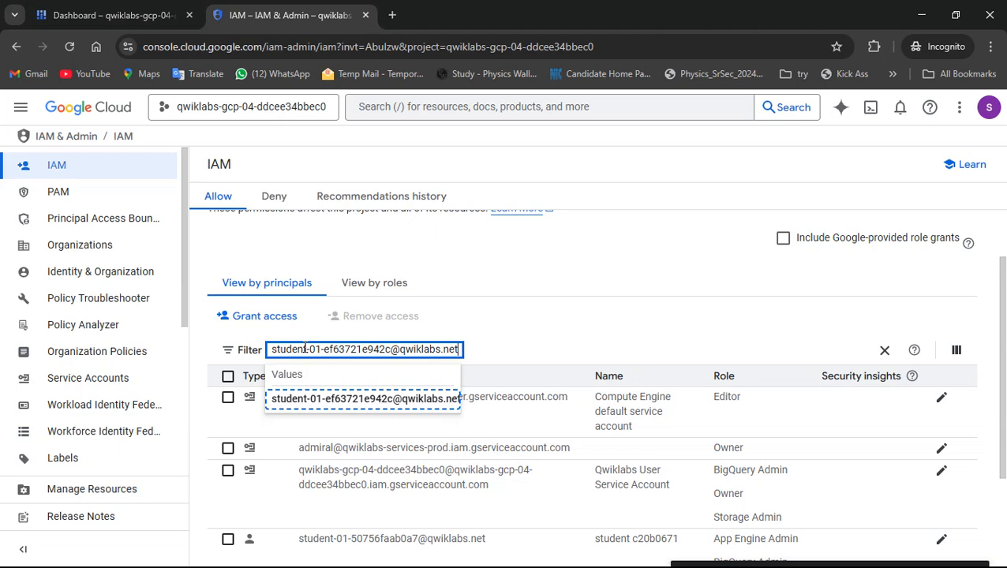
{"action": "left_click", "coordinate": [375, 398]}
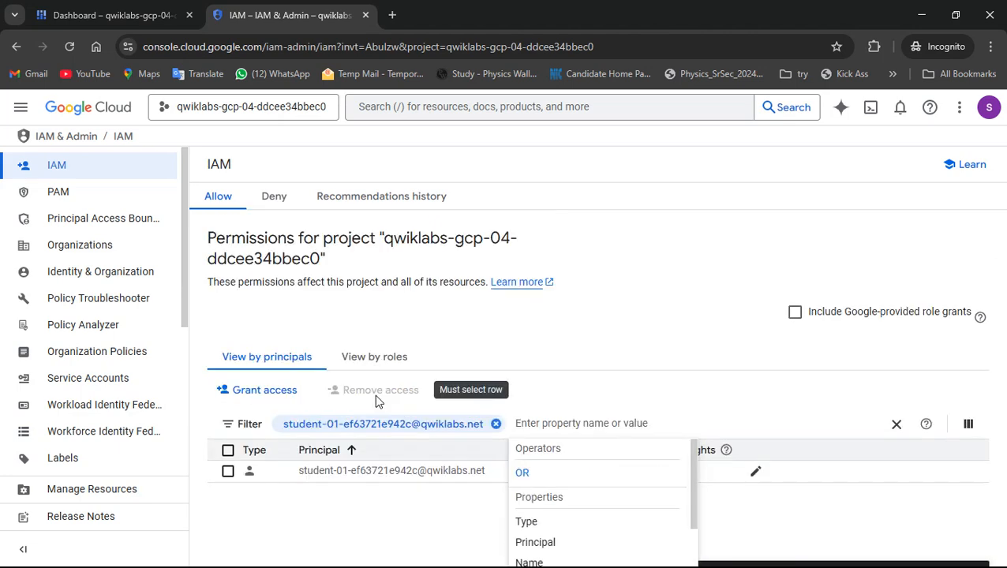
{"action": "left_click", "coordinate": [731, 501]}
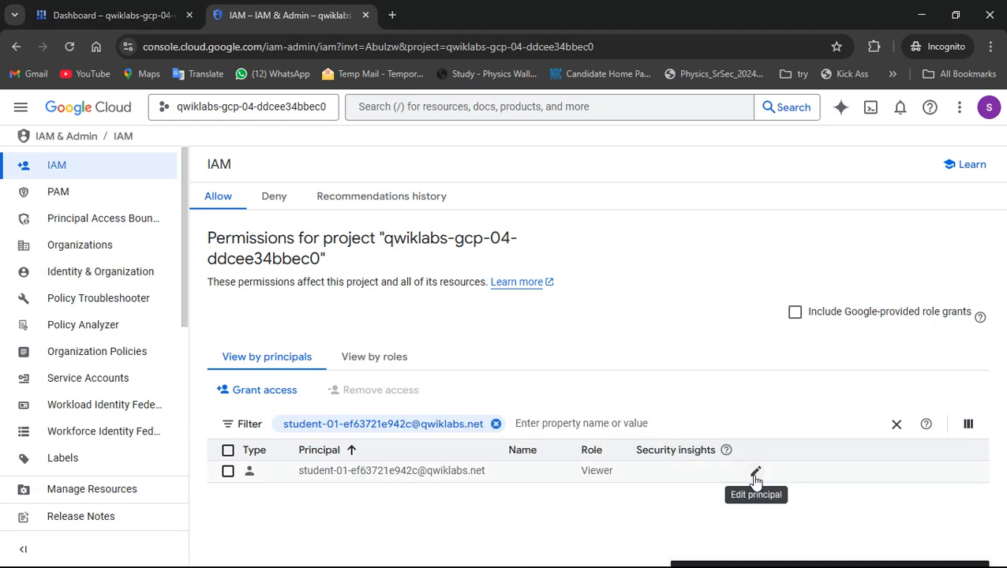
Remove the Viewer role from the Username 2 principal and save the policy
{"action": "left_click", "coordinate": [755, 473]}
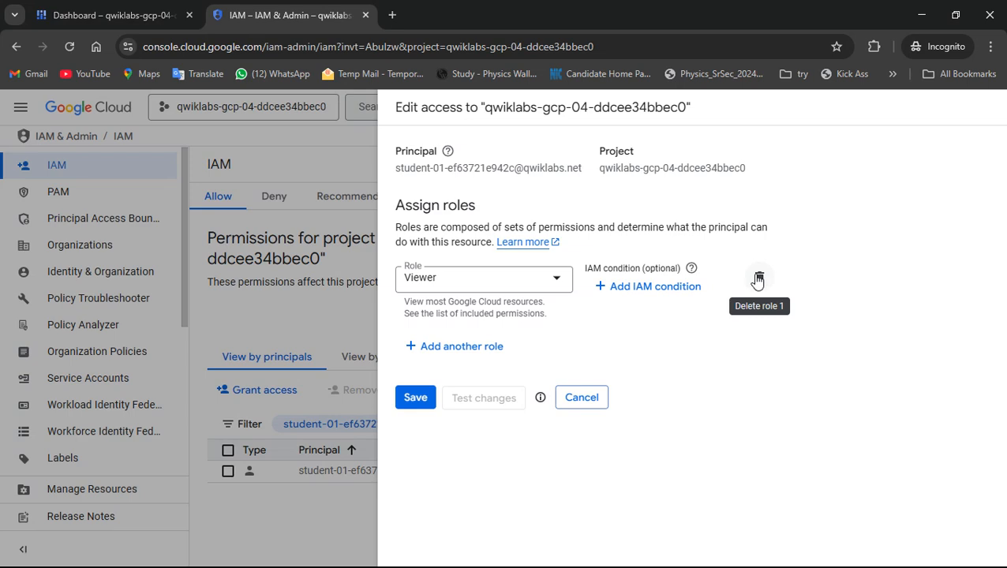
{"action": "left_click", "coordinate": [757, 280]}
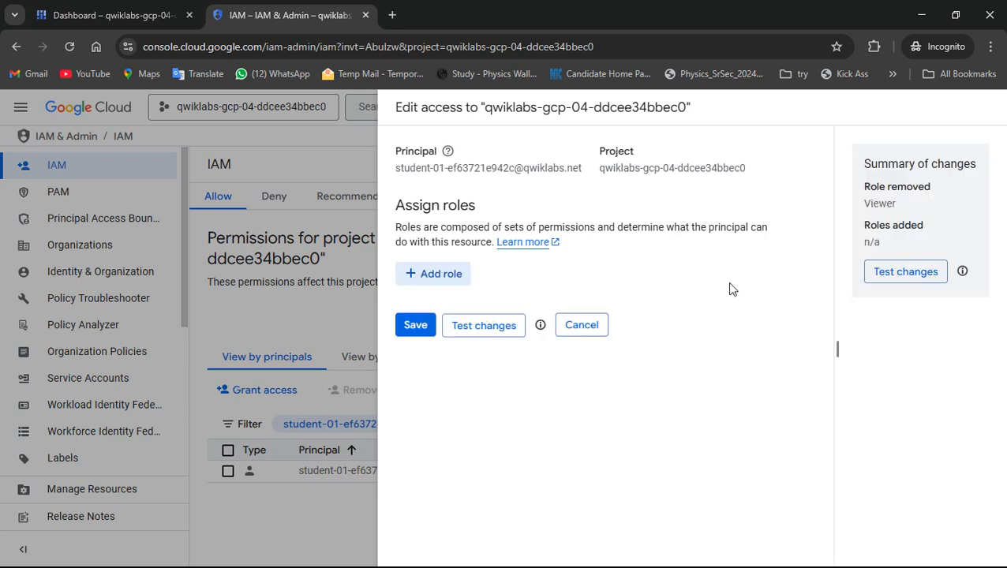
{"action": "left_click", "coordinate": [414, 326]}
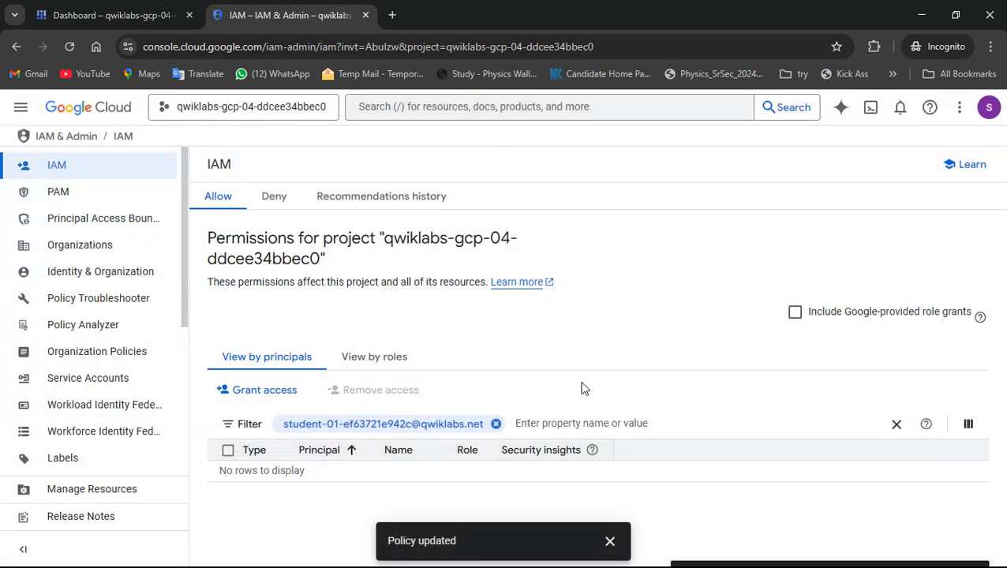
Bring up the lab's Task 4 instructions on adding Cloud Storage permissions
{"action": "key", "text": "alt+Tab"}
{"action": "scroll", "coordinate": [663, 342], "scroll_direction": "down", "scroll_amount": 3}
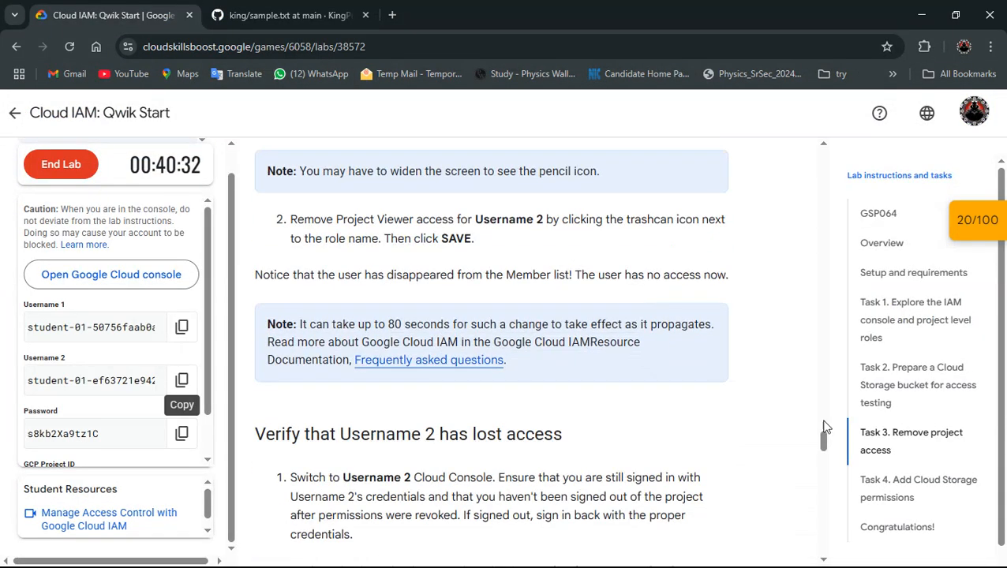
{"action": "left_click", "coordinate": [901, 477]}
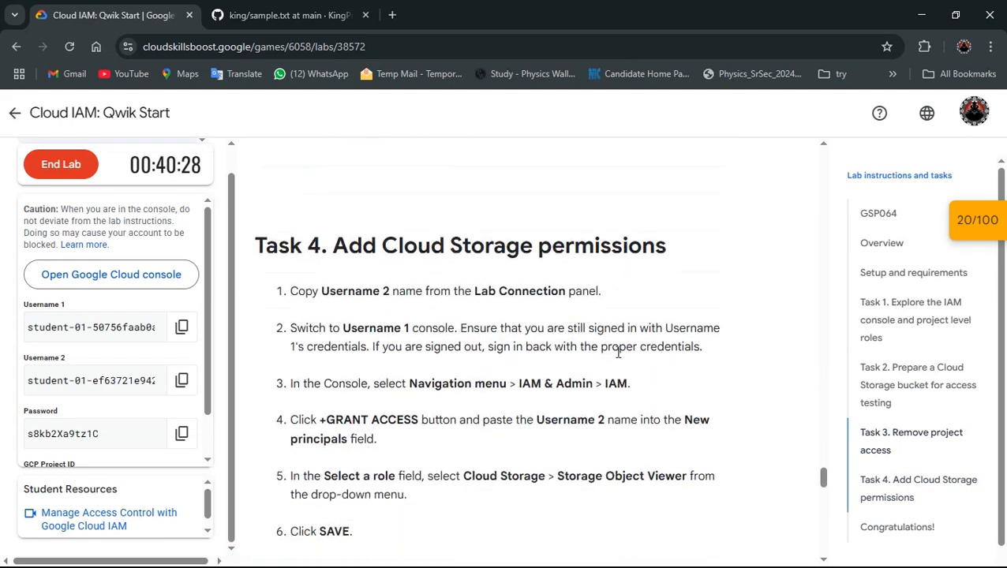
Start granting access to the project in the console and enter the copied Username 2 account as the new principal
{"action": "key", "text": "alt+Tab"}
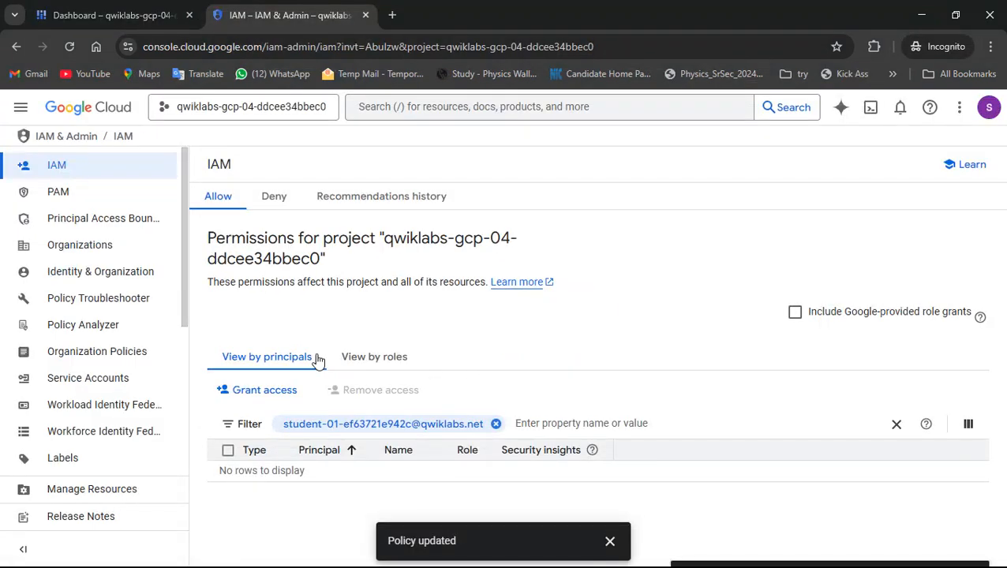
{"action": "left_click", "coordinate": [247, 392]}
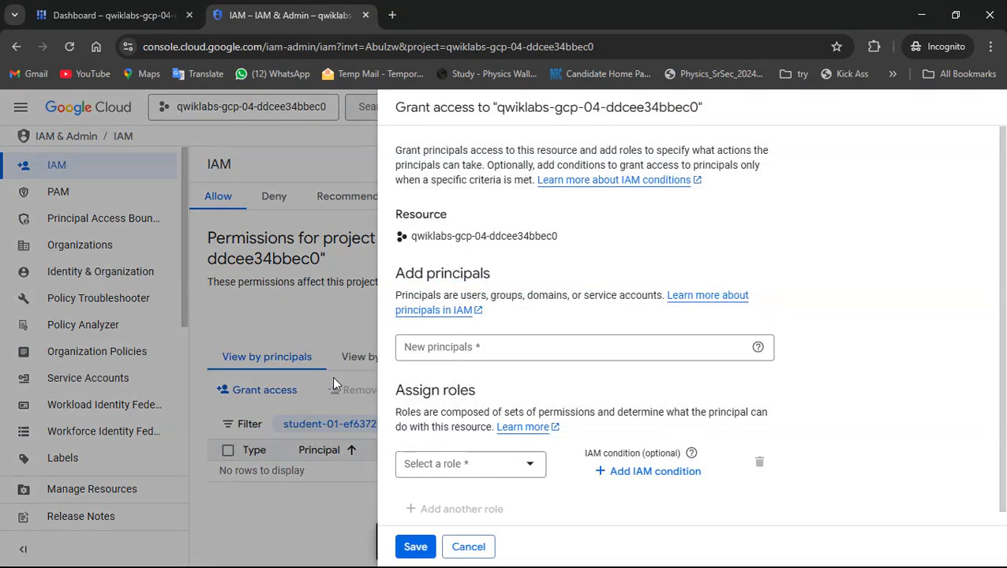
{"action": "key", "text": "alt+Tab"}
{"action": "key", "text": "alt+Tab"}
{"action": "left_click", "coordinate": [494, 361]}
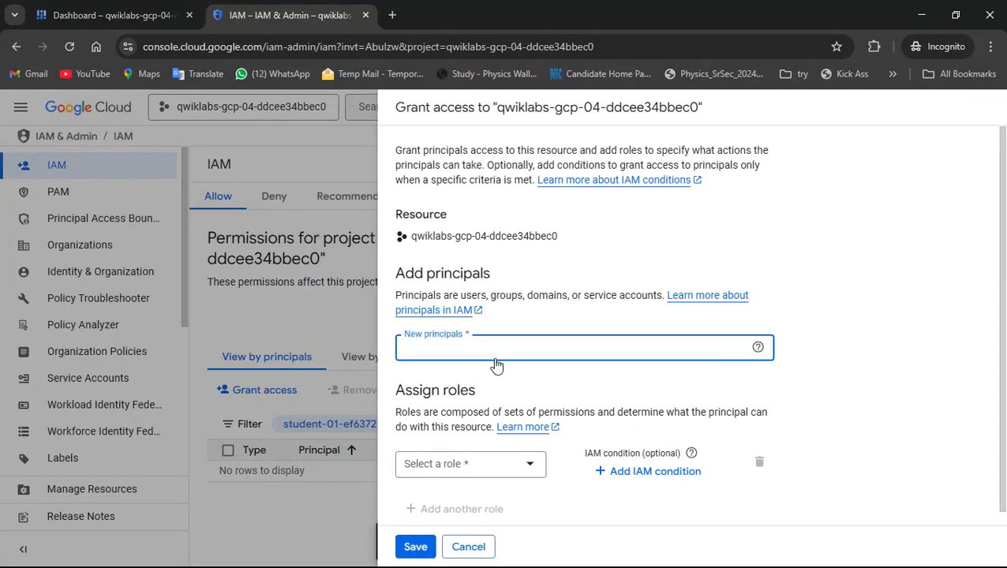
{"action": "key", "text": "alt+Tab"}
{"action": "left_click", "coordinate": [179, 383]}
{"action": "key", "text": "alt+Tab"}
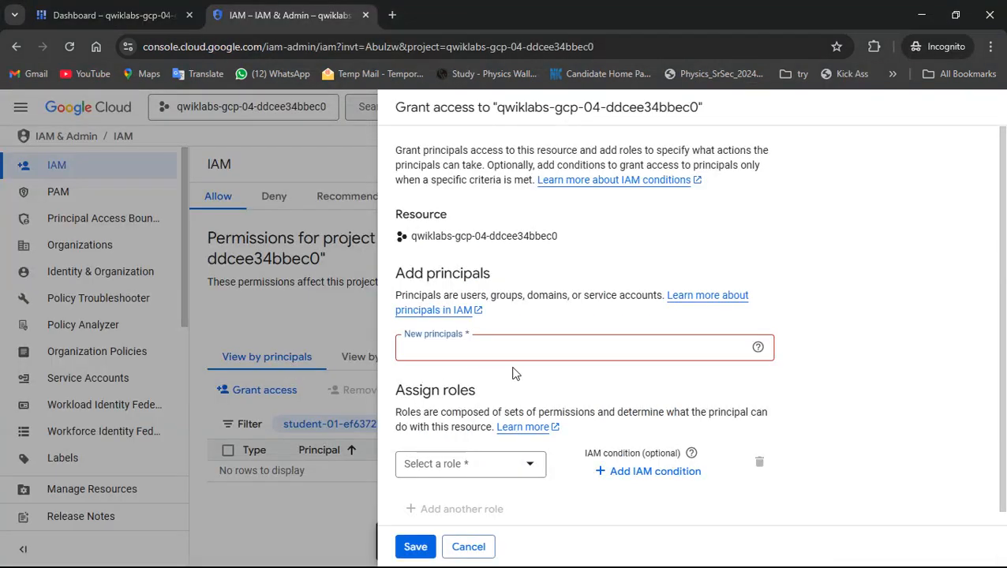
{"action": "key", "text": "ctrl+v"}
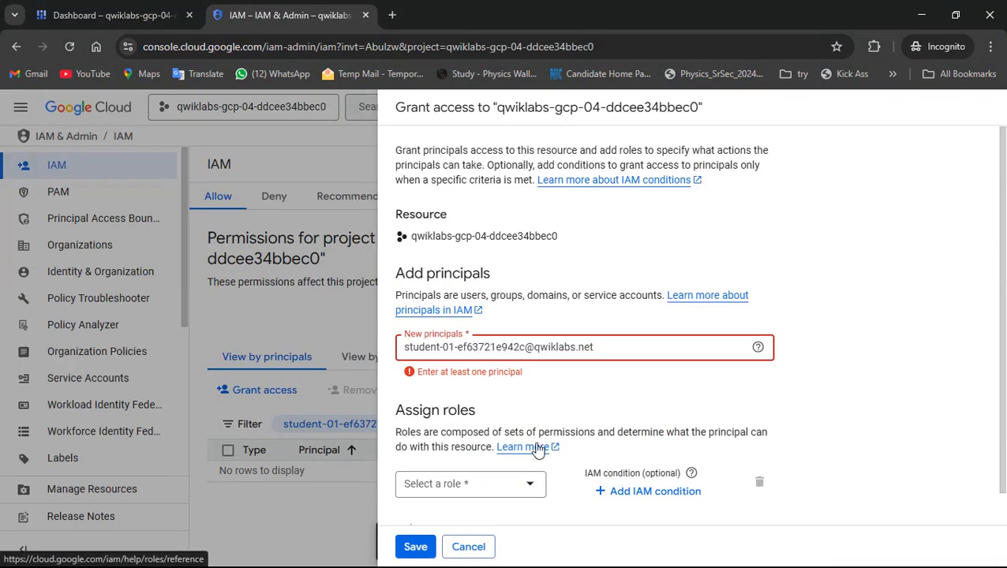
Copy the role name from the Task 4 instructions, assign Storage Object Viewer to the new principal and save the grant
{"action": "scroll", "coordinate": [538, 449], "scroll_direction": "down", "scroll_amount": 1}
{"action": "key", "text": "alt+Tab"}
{"action": "scroll", "coordinate": [456, 424], "scroll_direction": "down", "scroll_amount": 2}
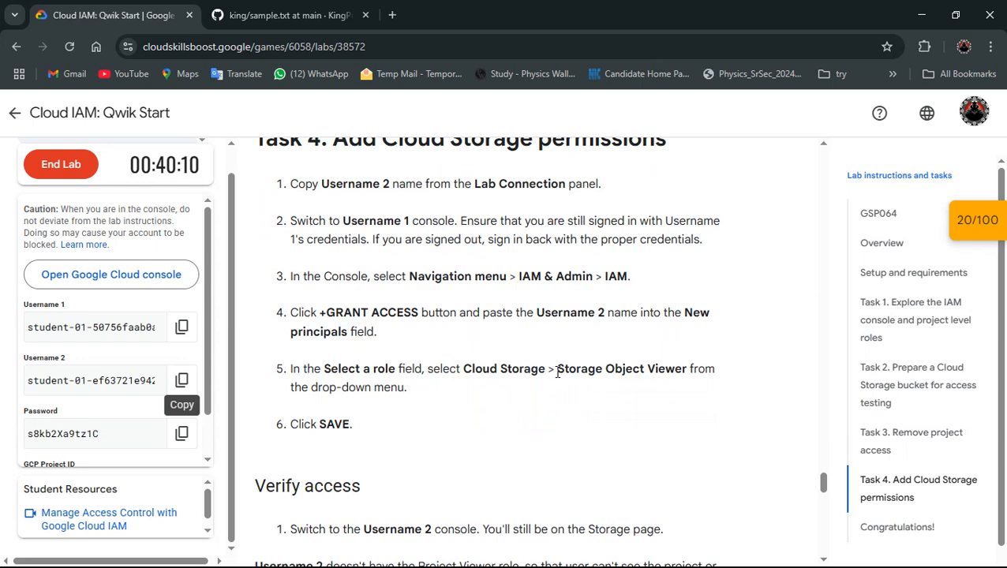
{"action": "left_click_drag", "start_coordinate": [557, 378], "coordinate": [686, 373]}
{"action": "key", "text": "alt+Tab"}
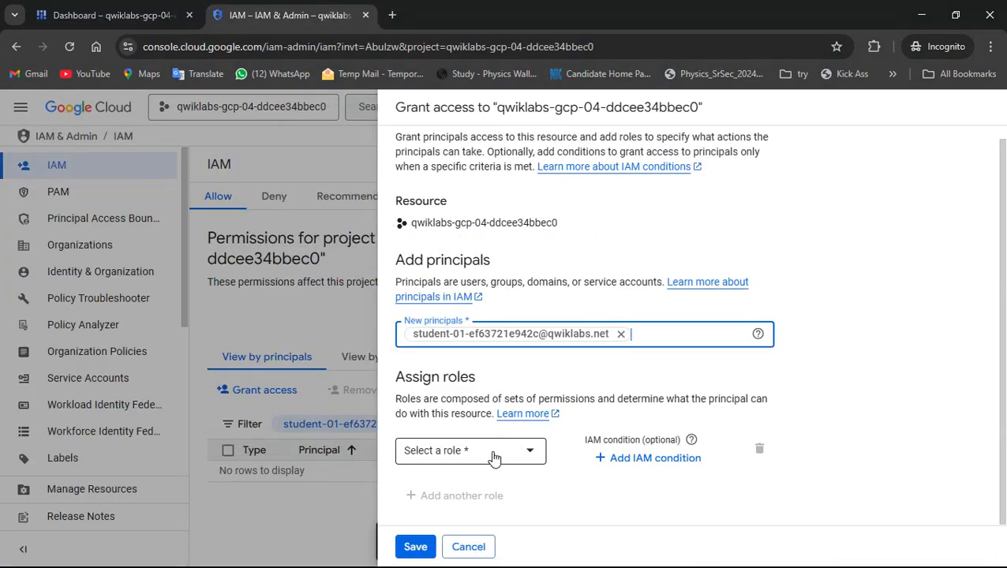
{"action": "left_click", "coordinate": [528, 451]}
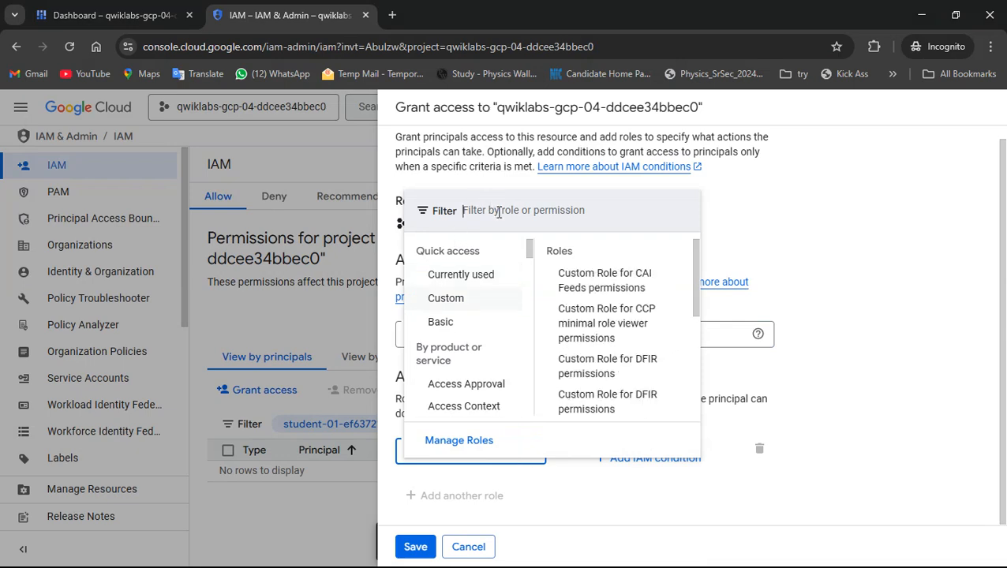
{"action": "key", "text": "ctrl+v"}
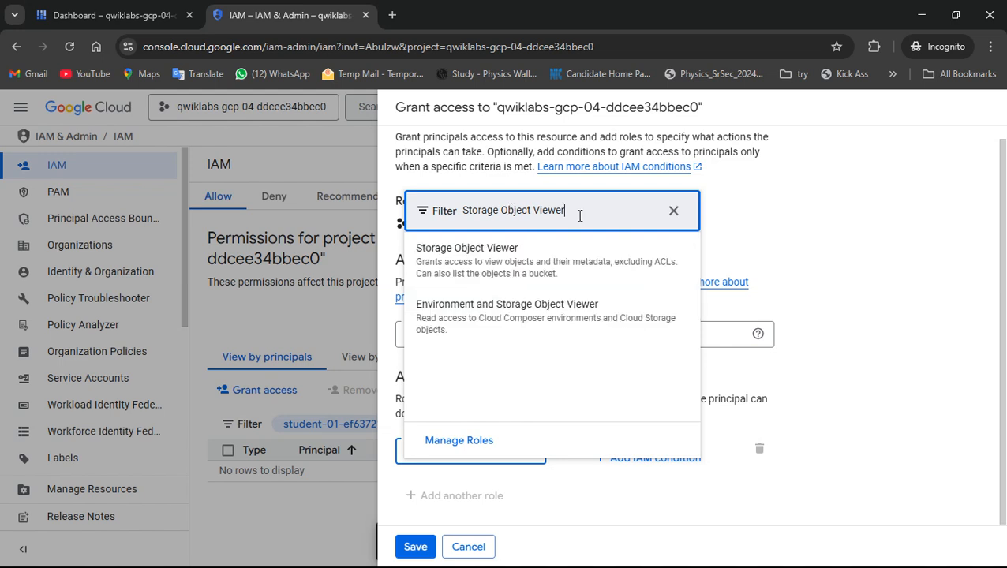
{"action": "left_click", "coordinate": [472, 260]}
{"action": "scroll", "coordinate": [466, 521], "scroll_direction": "down", "scroll_amount": 1}
{"action": "left_click", "coordinate": [415, 546]}
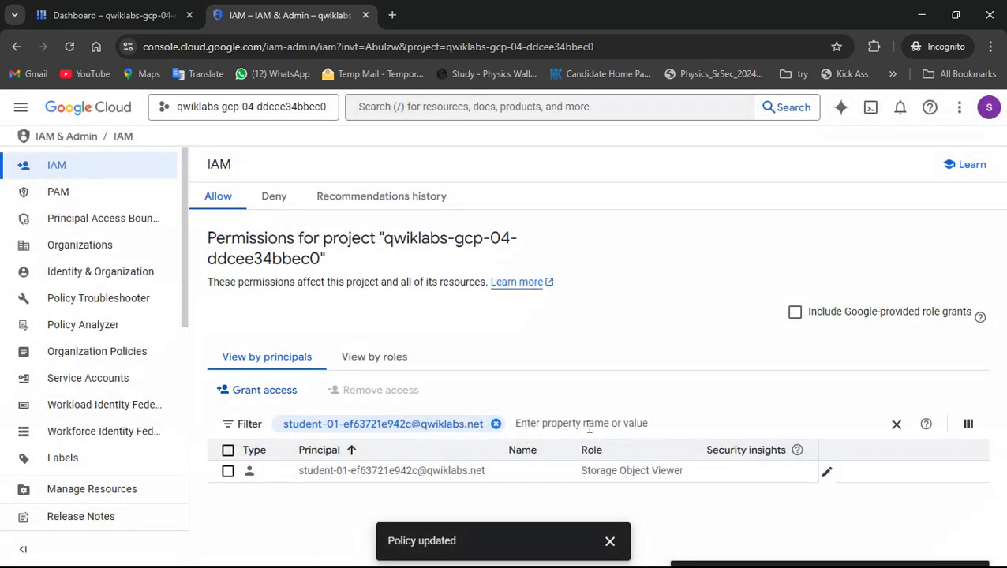
Return to the lab page and run the progress check for "Add Cloud Storage permissions", repeating it until it passes
{"action": "key", "text": "alt+Tab"}
{"action": "scroll", "coordinate": [483, 344], "scroll_direction": "down", "scroll_amount": 6}
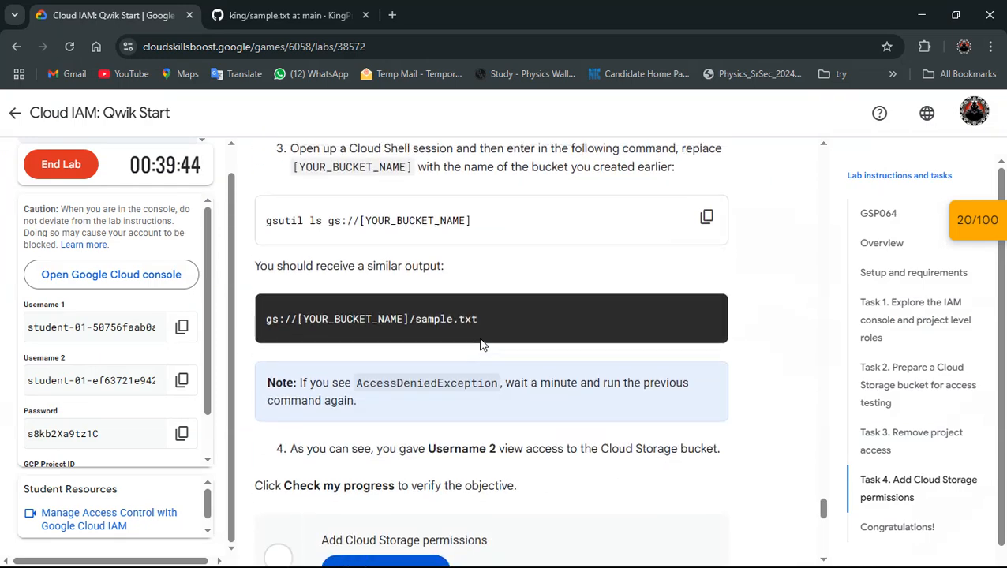
{"action": "scroll", "coordinate": [483, 345], "scroll_direction": "up", "scroll_amount": 5}
{"action": "scroll", "coordinate": [483, 345], "scroll_direction": "down", "scroll_amount": 8}
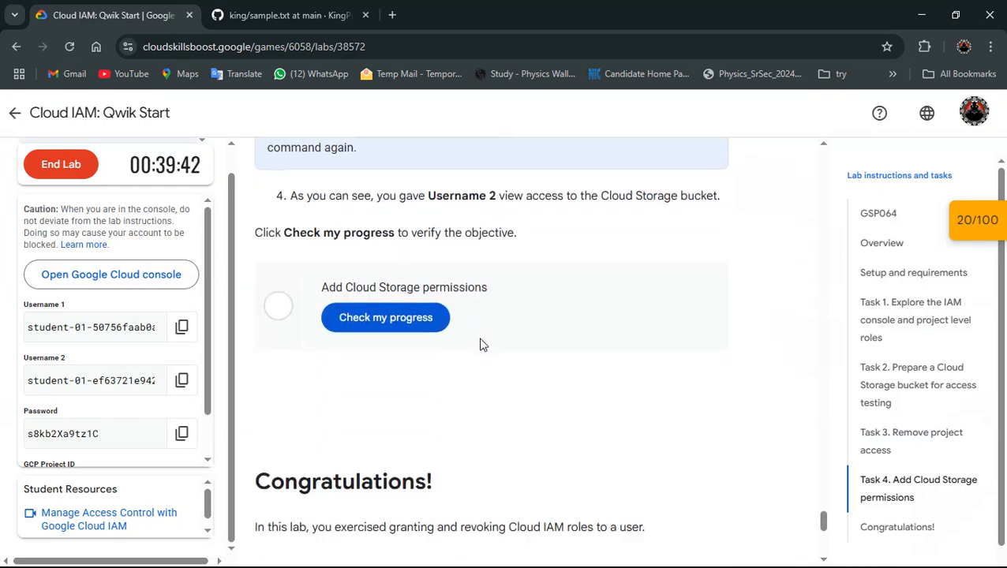
{"action": "left_click", "coordinate": [393, 276]}
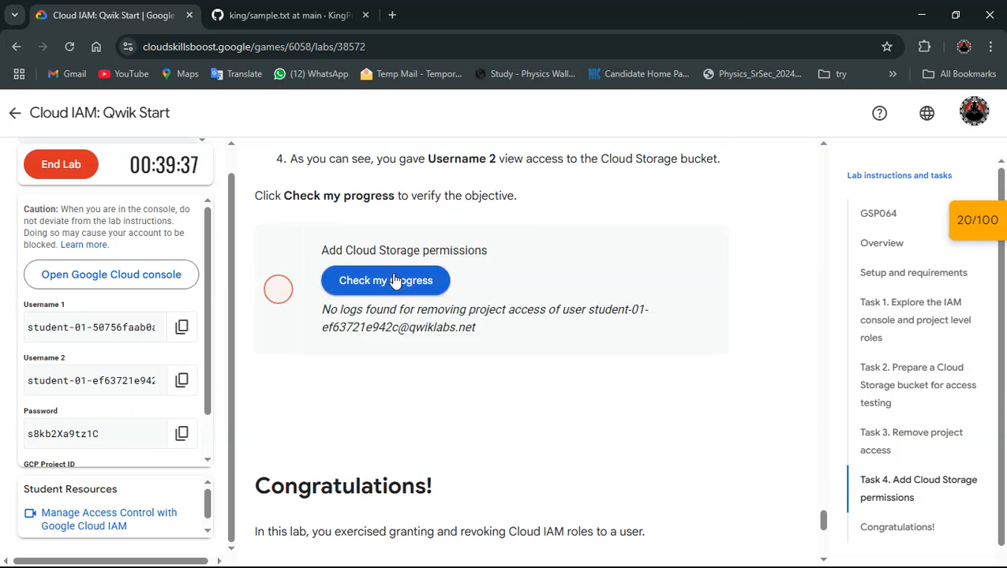
{"action": "left_click", "coordinate": [392, 276]}
{"action": "left_click", "coordinate": [343, 286]}
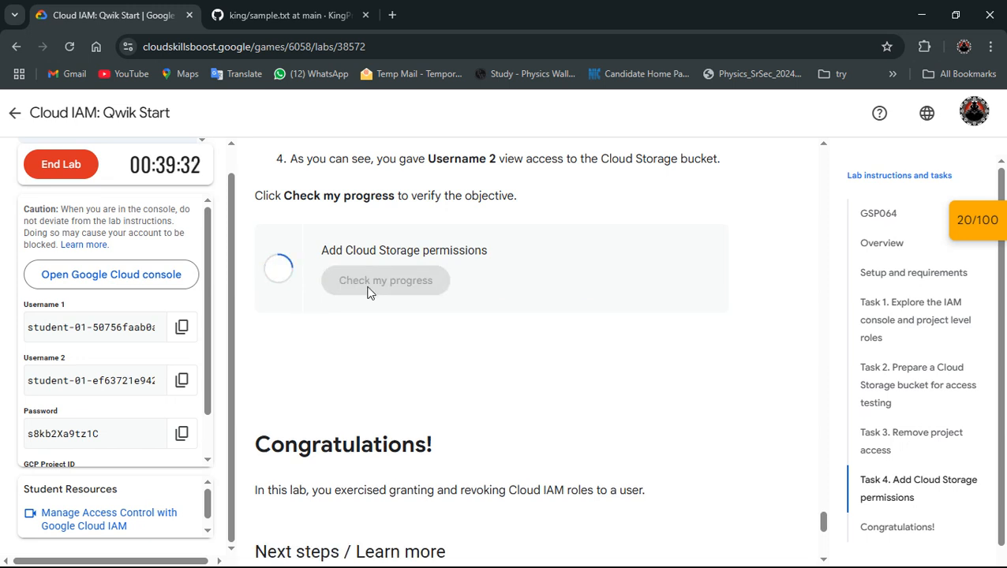
{"action": "left_click", "coordinate": [369, 292]}
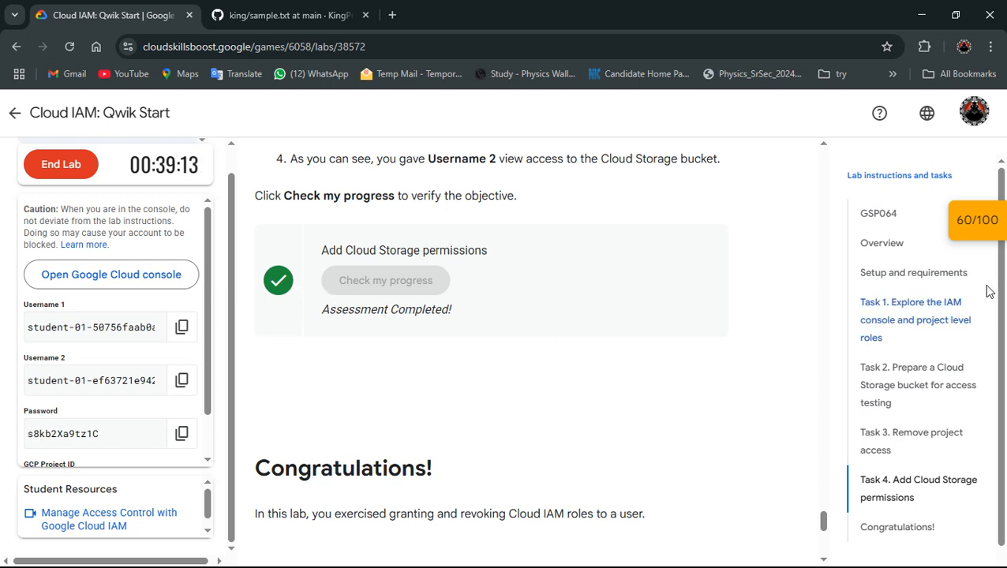
Run the progress checks for the "Remove project access" and "Create a bucket and upload a sample file" objectives
{"action": "scroll", "coordinate": [666, 301], "scroll_direction": "up", "scroll_amount": 15}
{"action": "scroll", "coordinate": [666, 301], "scroll_direction": "down", "scroll_amount": 5}
{"action": "left_click", "coordinate": [360, 439]}
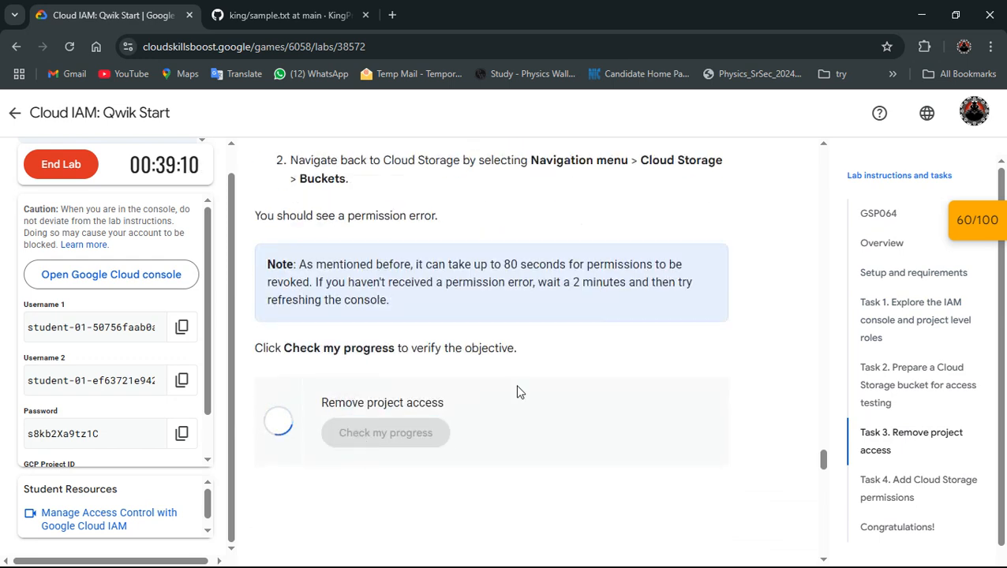
{"action": "scroll", "coordinate": [518, 392], "scroll_direction": "up", "scroll_amount": 5}
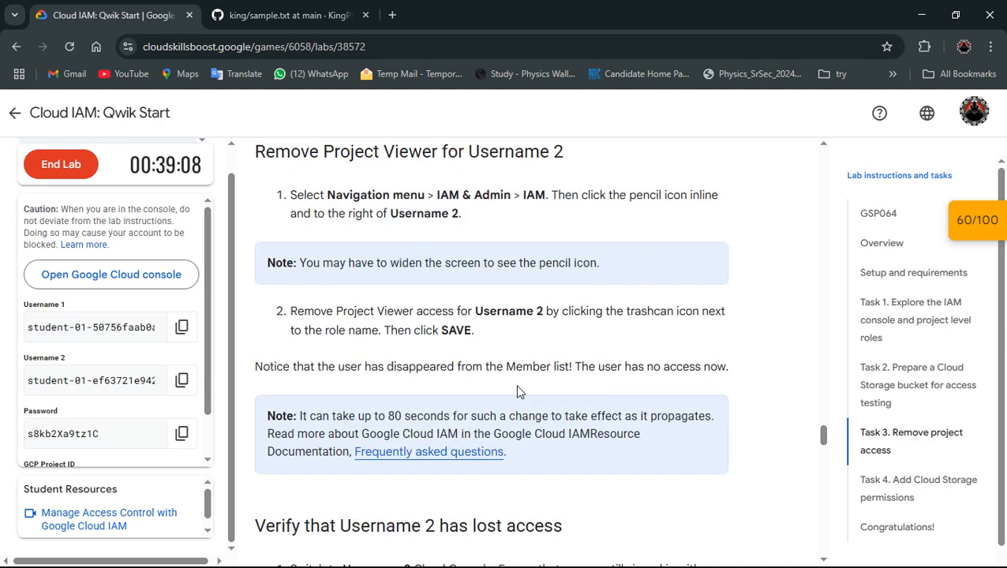
{"action": "scroll", "coordinate": [518, 392], "scroll_direction": "up", "scroll_amount": 9}
{"action": "left_click", "coordinate": [445, 392]}
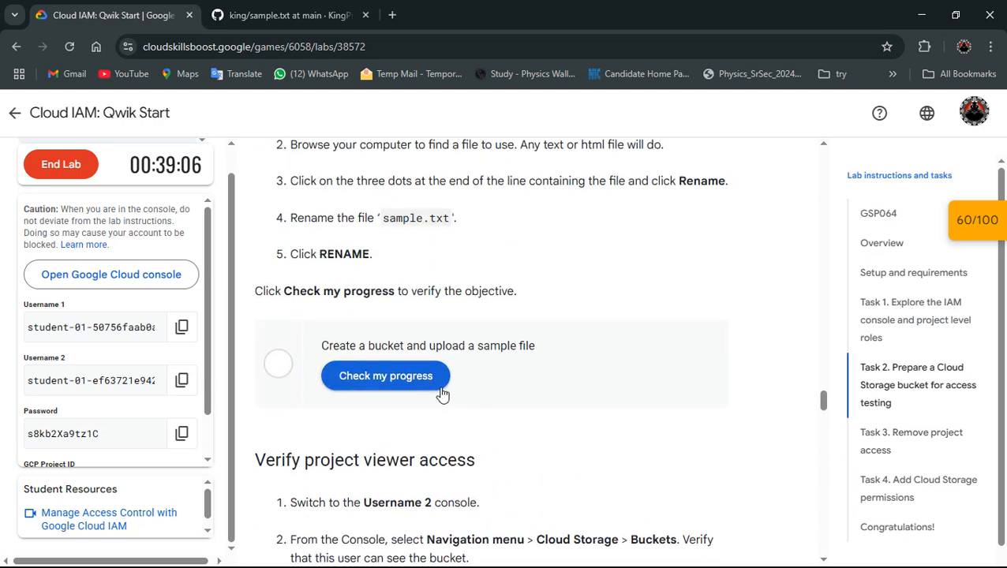
Expand the lab's score summary, rerun the progress check for "Remove project access" there, and collapse the summary
{"action": "left_click", "coordinate": [985, 238]}
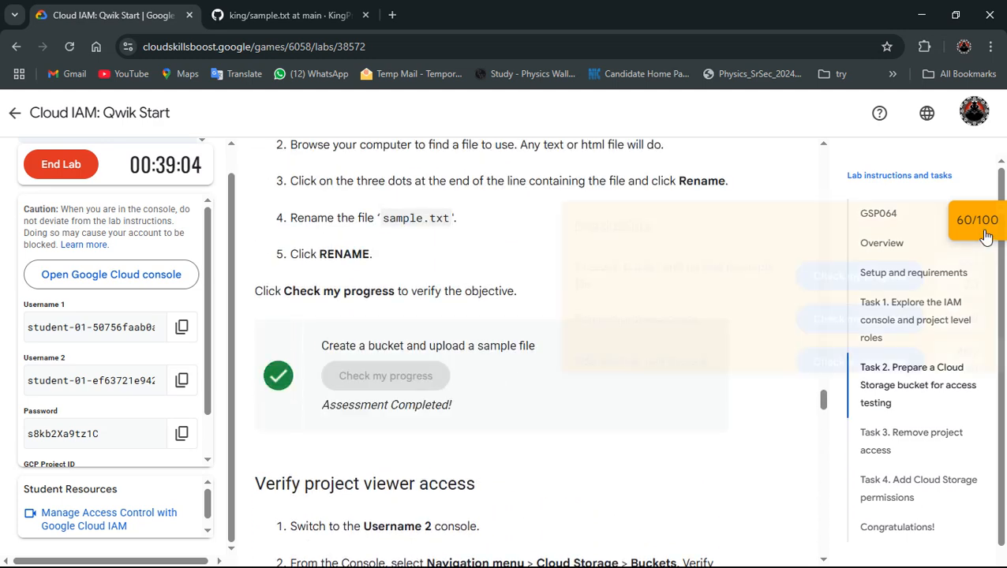
{"action": "left_click", "coordinate": [884, 322]}
{"action": "scroll", "coordinate": [875, 327], "scroll_direction": "down", "scroll_amount": 1}
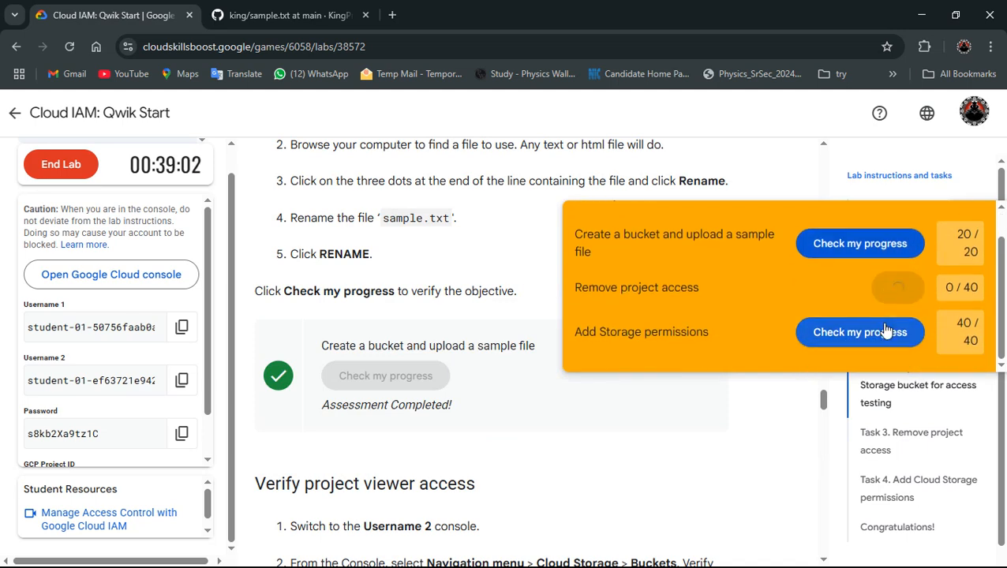
{"action": "scroll", "coordinate": [827, 332], "scroll_direction": "up", "scroll_amount": 1}
{"action": "left_click", "coordinate": [968, 230]}
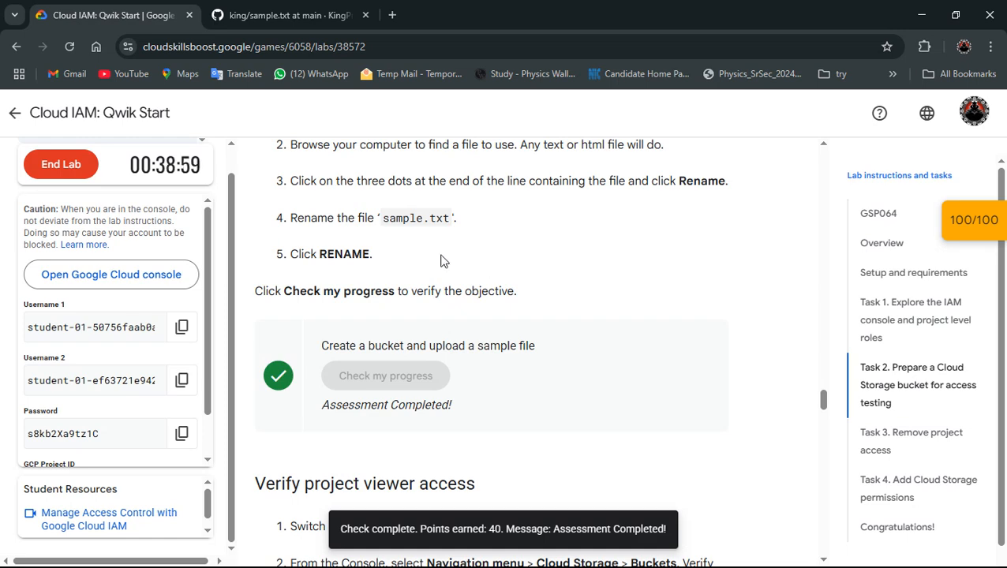
End the Cloud IAM: Qwik Start lab and confirm ending it
{"action": "scroll", "coordinate": [251, 258], "scroll_direction": "up", "scroll_amount": 10}
{"action": "scroll", "coordinate": [144, 273], "scroll_direction": "up", "scroll_amount": 1}
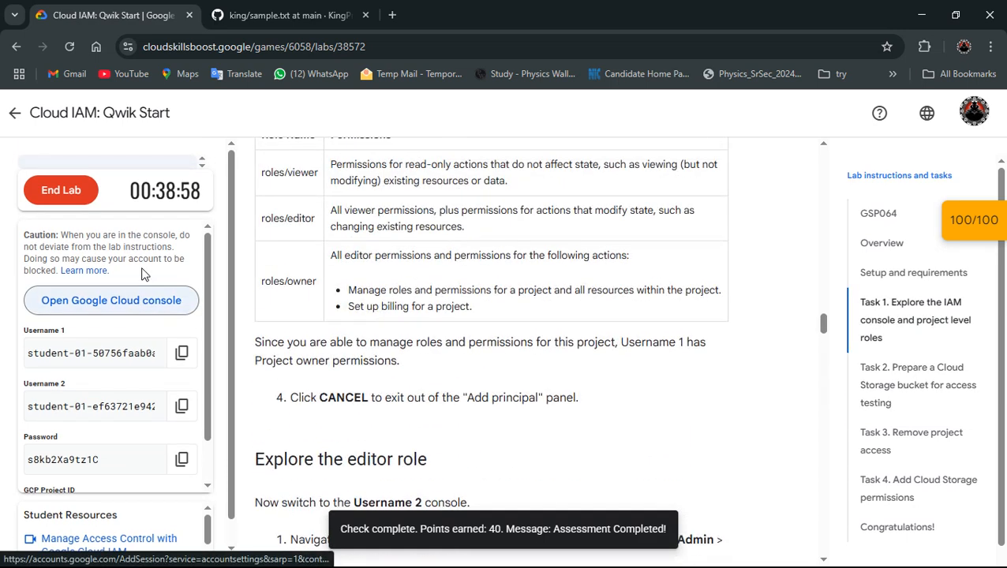
{"action": "left_click", "coordinate": [81, 202]}
{"action": "left_click", "coordinate": [643, 377]}
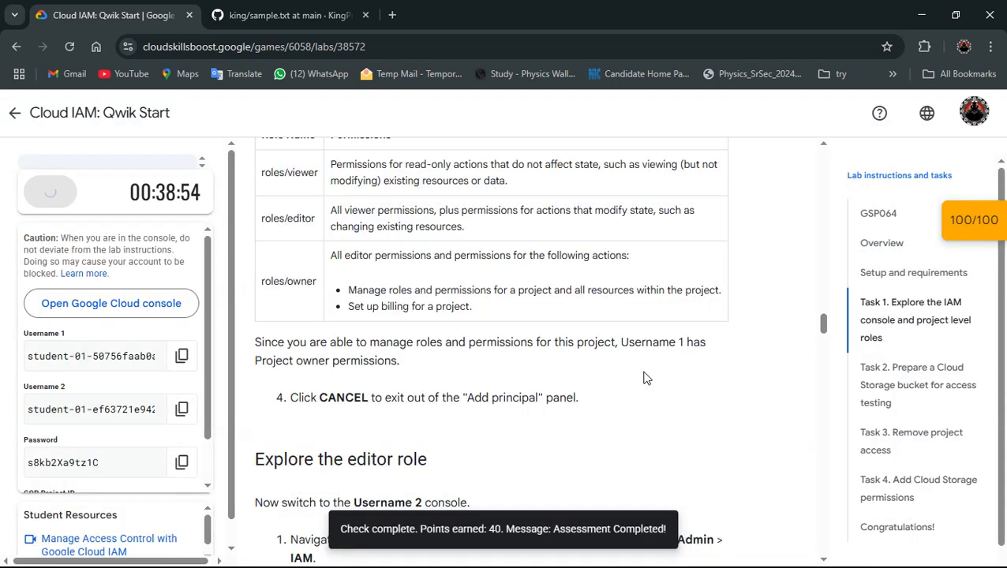